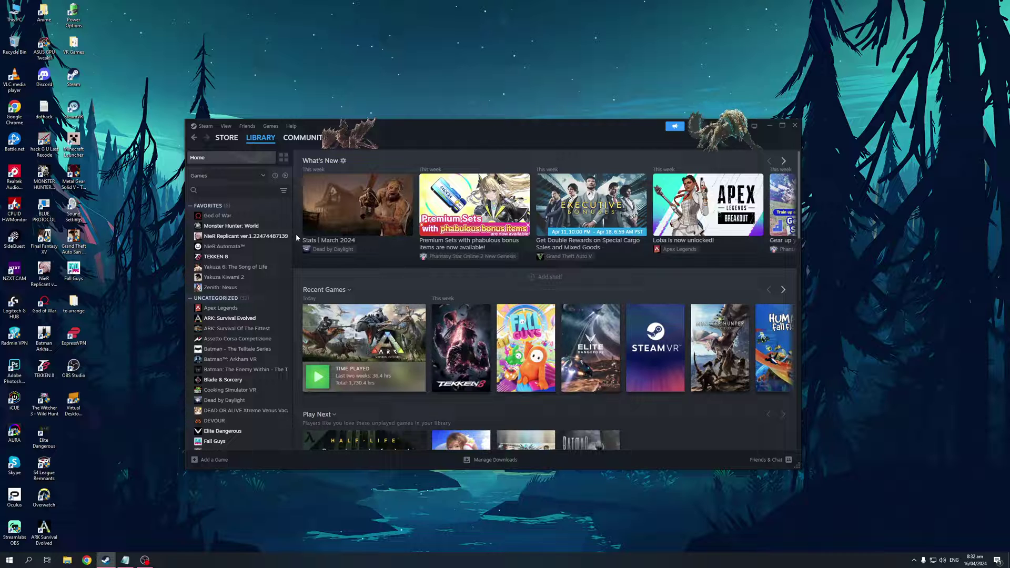
Add Tools to the library's Games filter and scroll the sidebar down to SteamVR
click(261, 177)
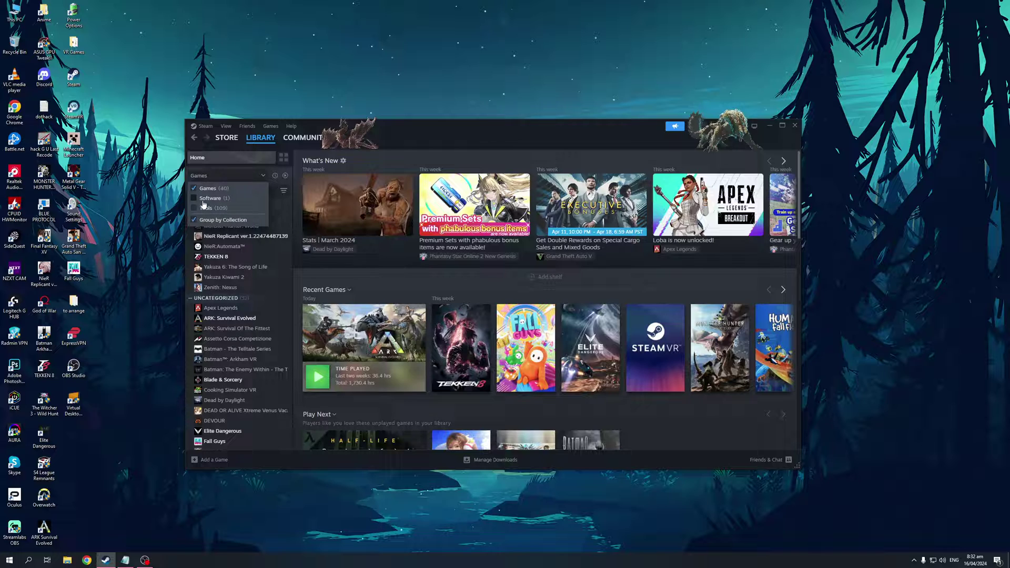
click(204, 200)
click(203, 199)
click(206, 209)
click(263, 177)
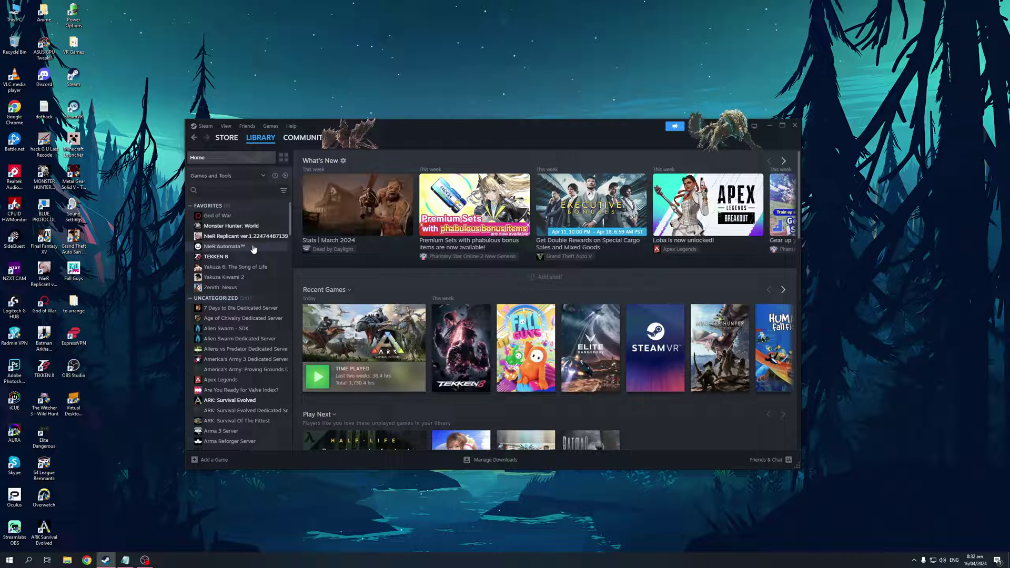
scroll(256, 247, down, 10)
scroll(257, 245, down, 15)
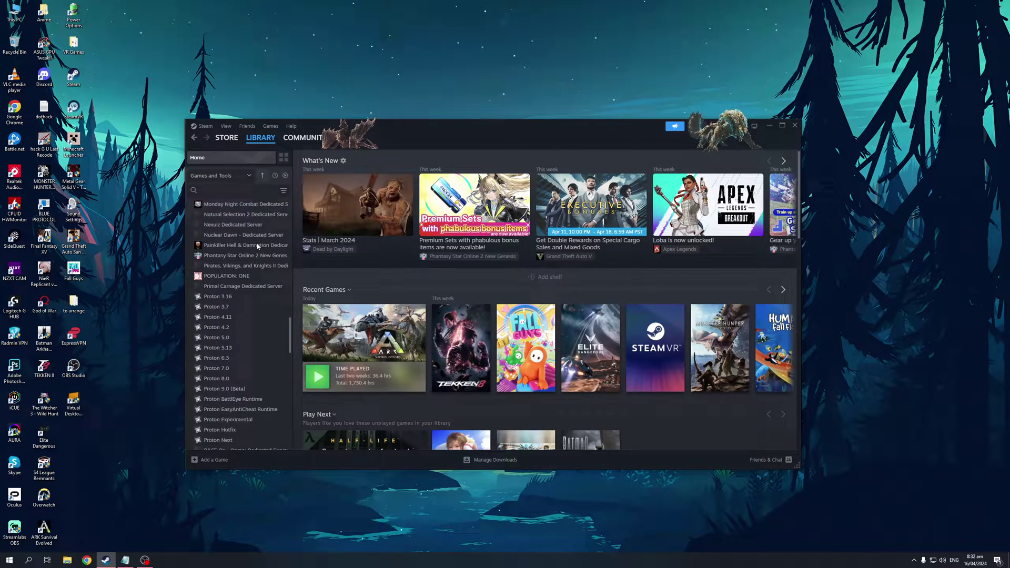
scroll(258, 248, down, 5)
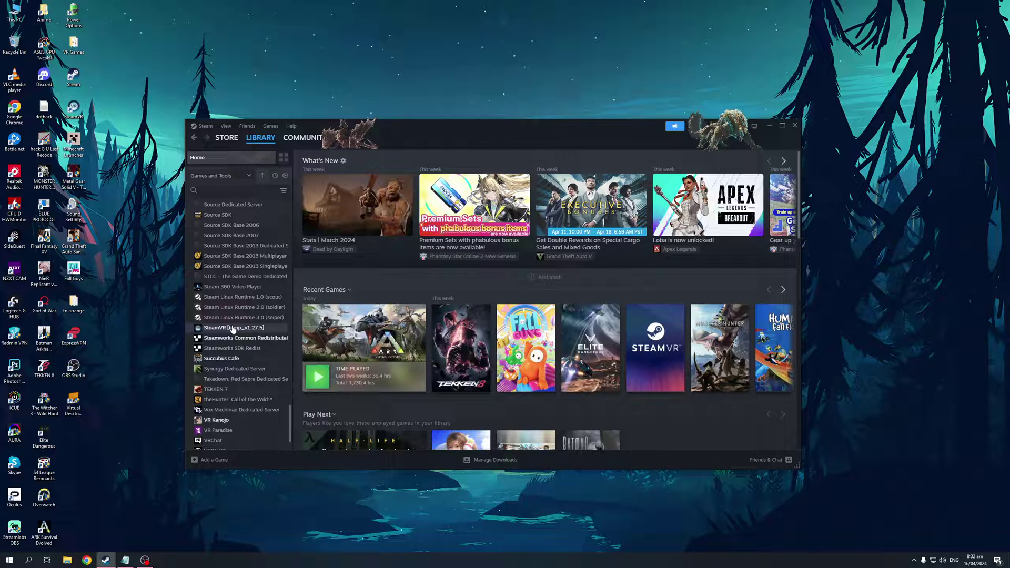
Open SteamVR's Properties at the Betas page, showing the temp_v1.27.5 branch
click(209, 330)
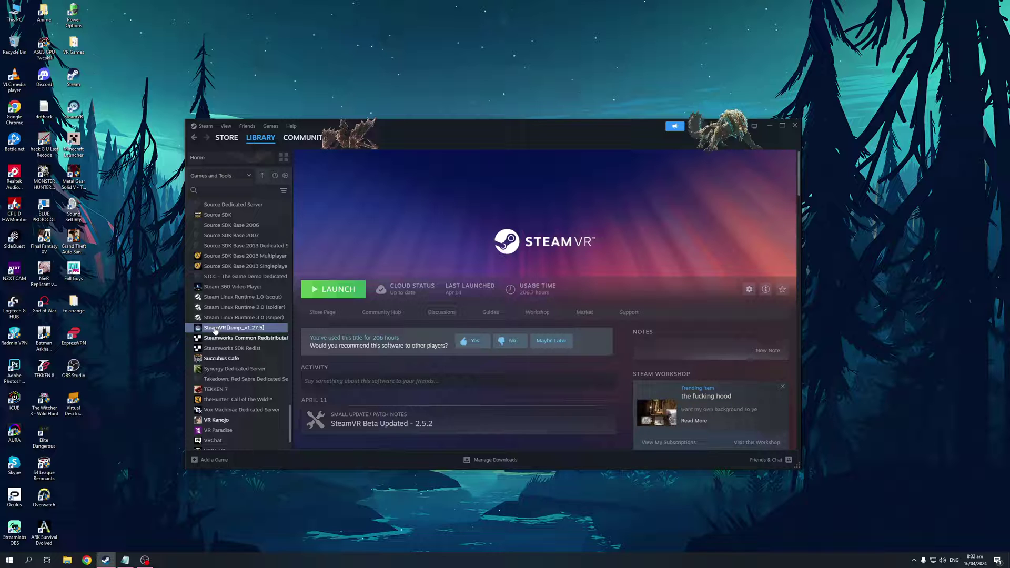
right_click(215, 330)
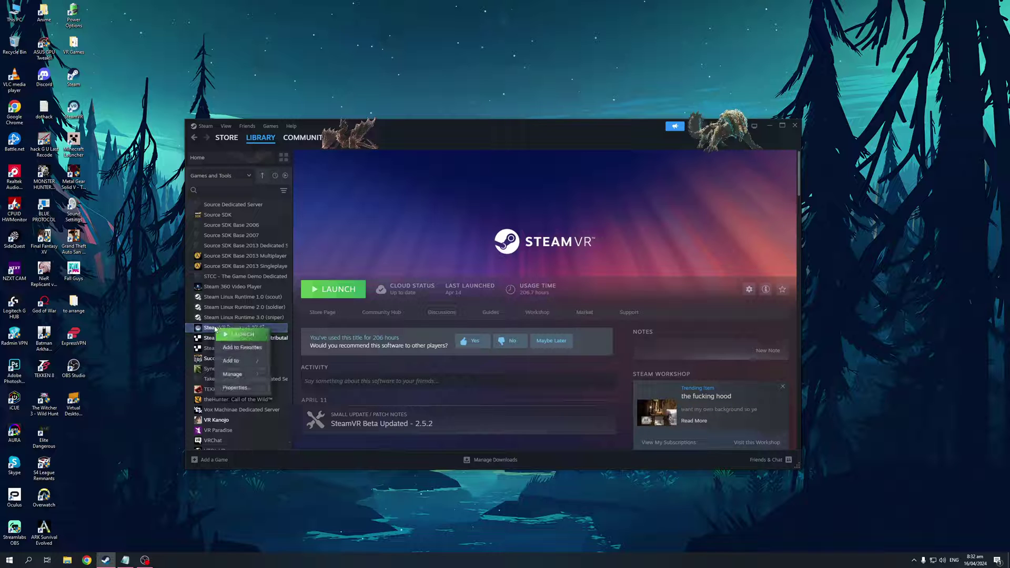
click(256, 390)
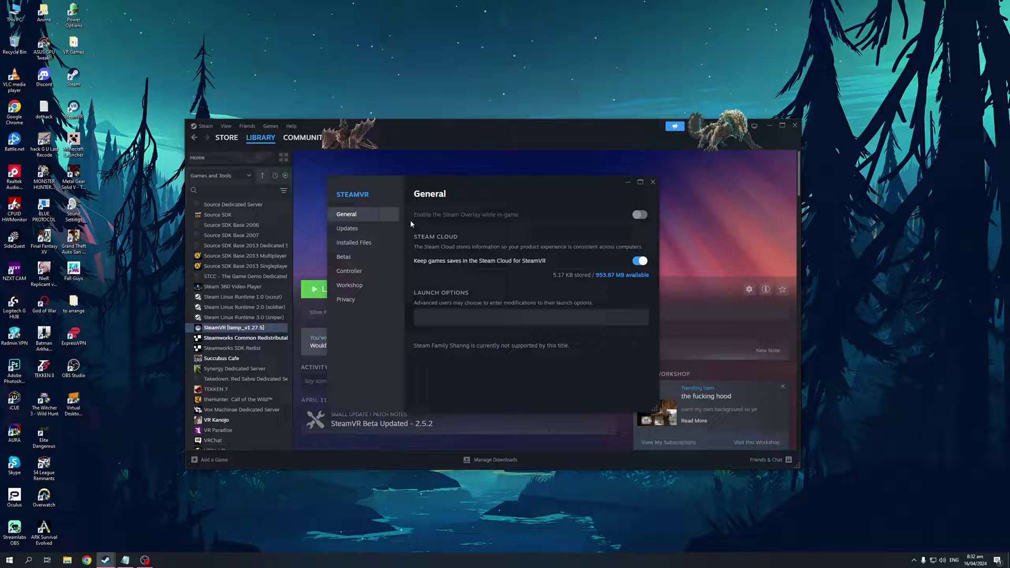
click(362, 260)
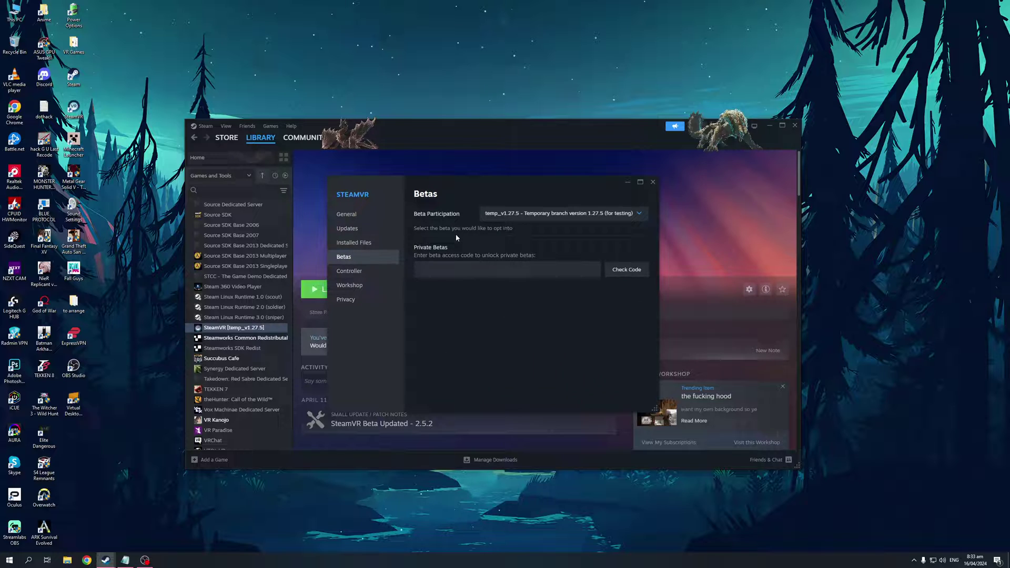
Review the Beta Participation branches, keep temp_v1.27.5, and close SteamVR's Properties
click(638, 217)
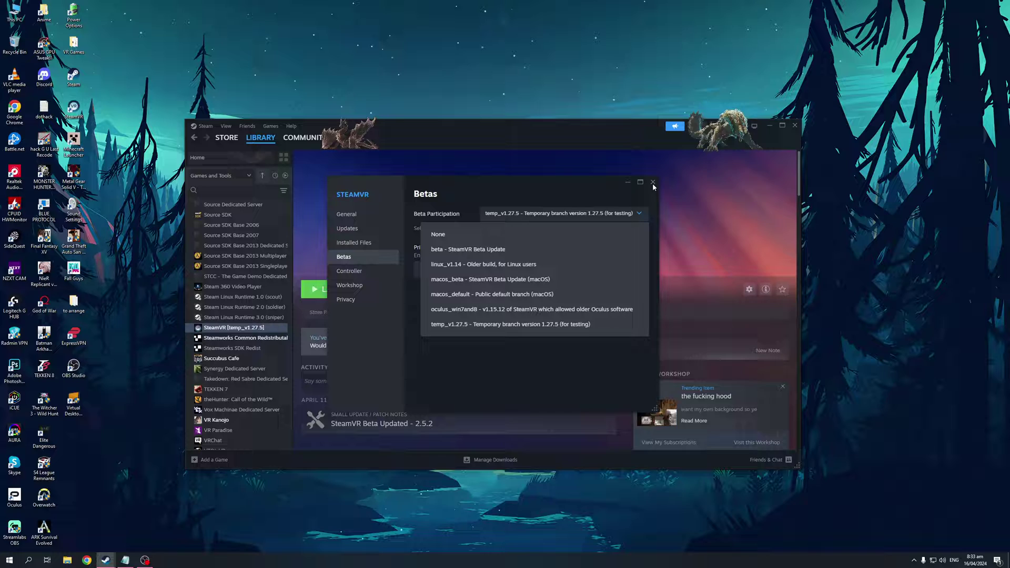
click(436, 367)
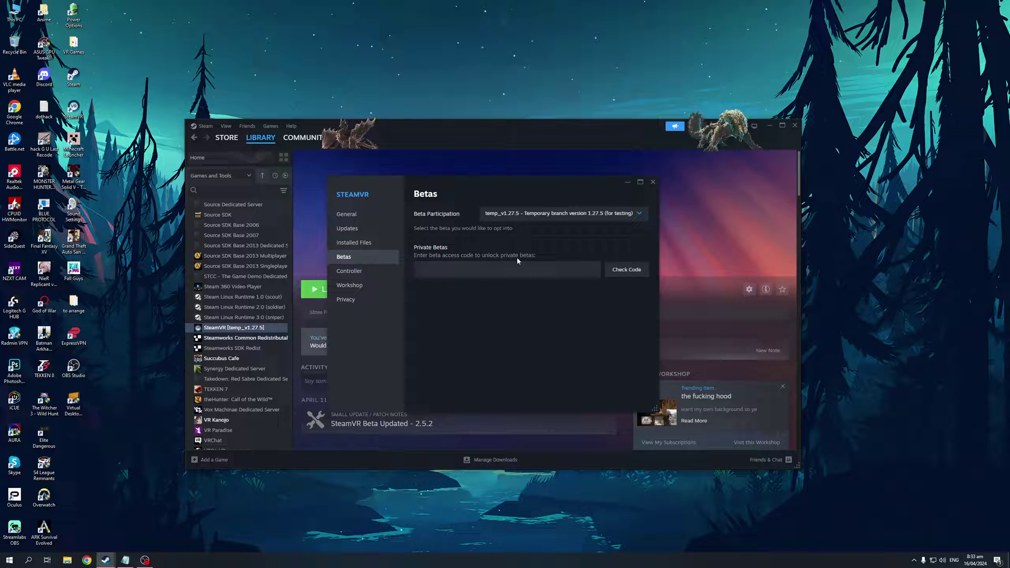
click(652, 182)
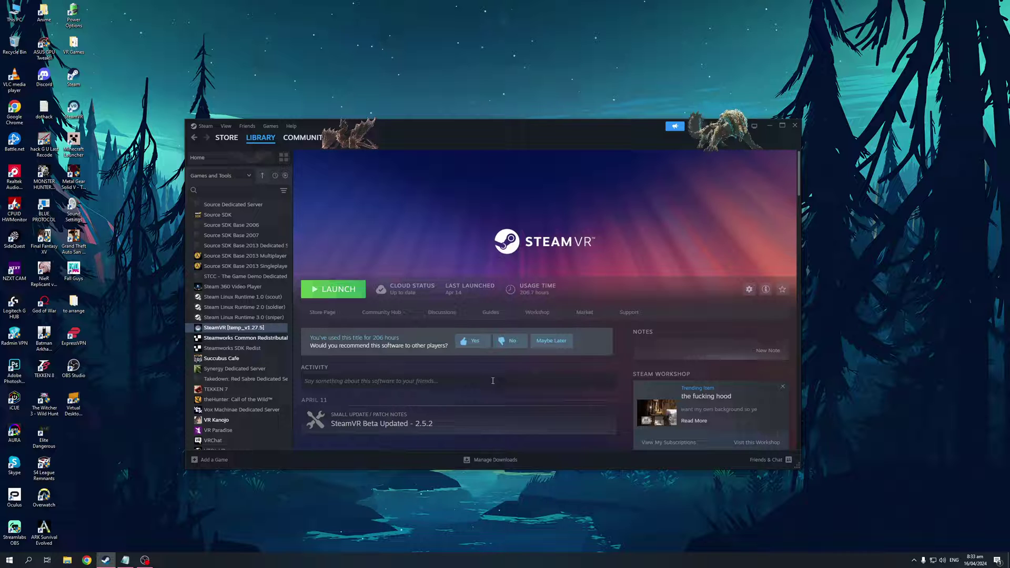
Read the SteamVR Beta Updated 2.5.2 patch notes and discussion thread, then return to the Library
click(413, 425)
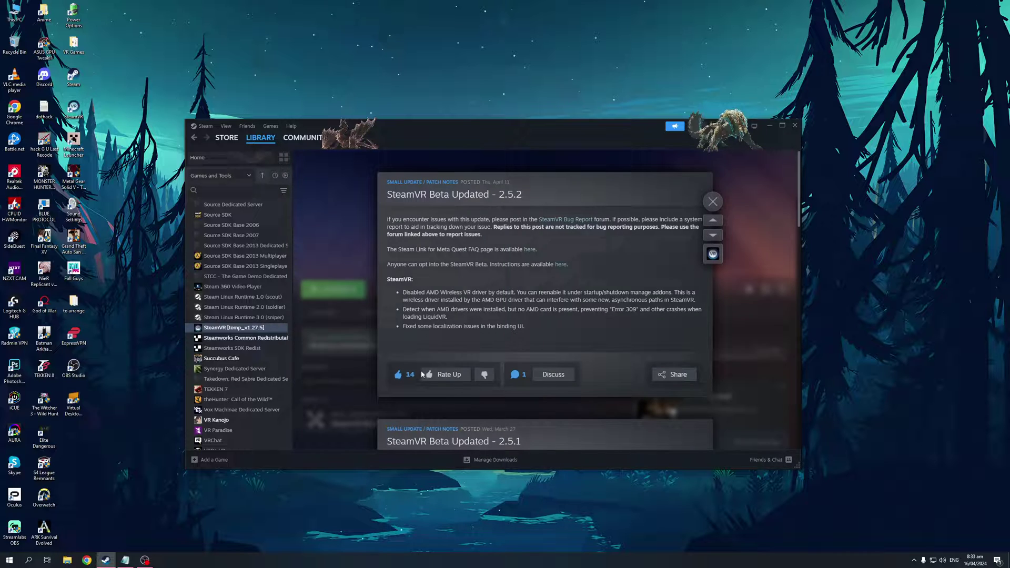
click(547, 375)
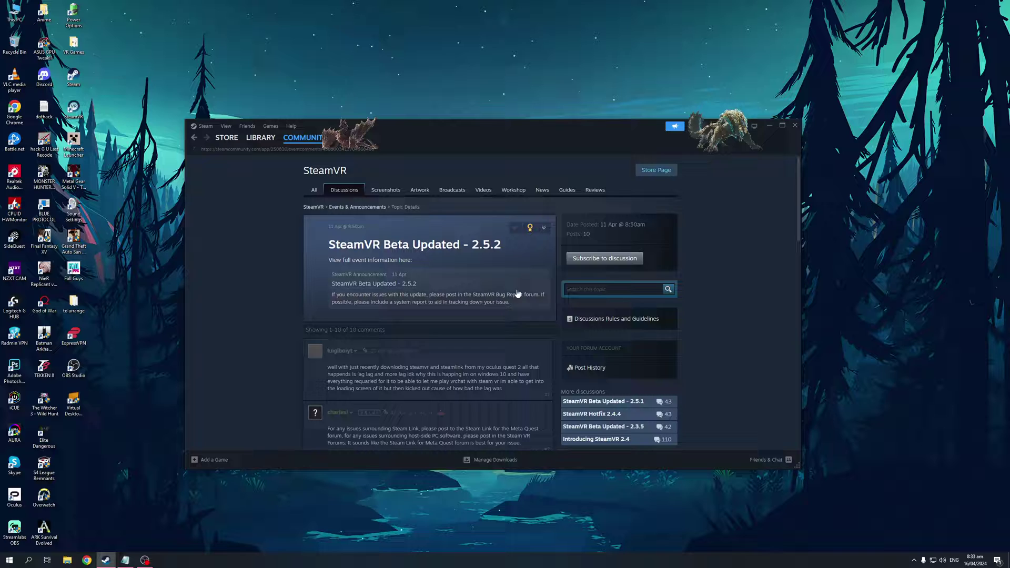
scroll(495, 310, down, 3)
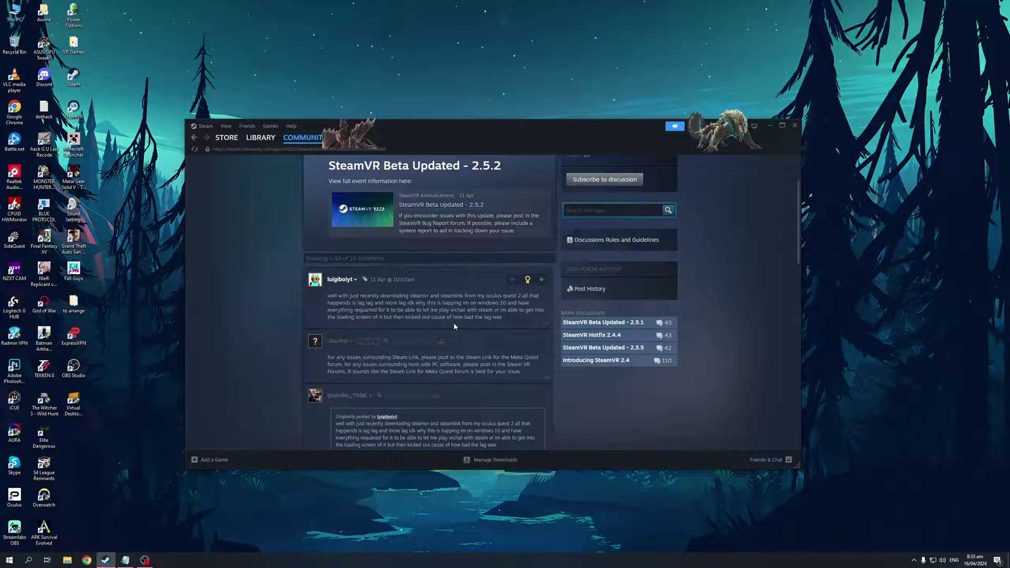
scroll(455, 326, down, 4)
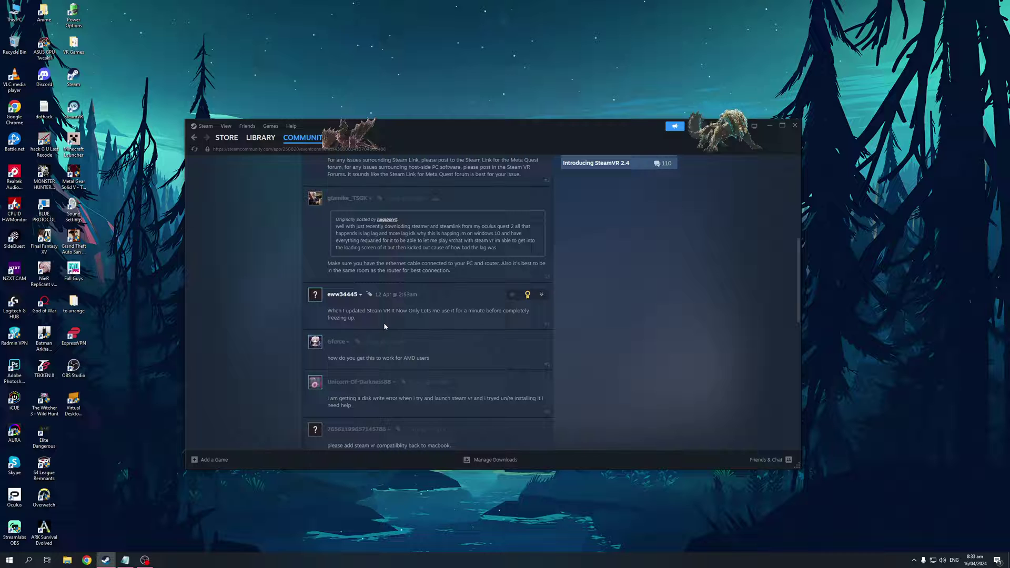
scroll(396, 314, up, 4)
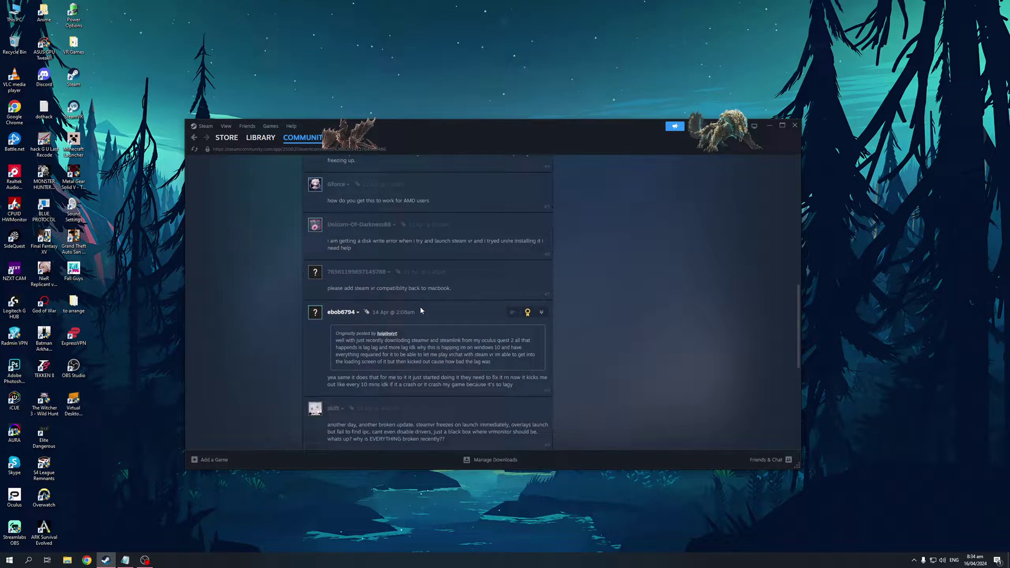
click(194, 138)
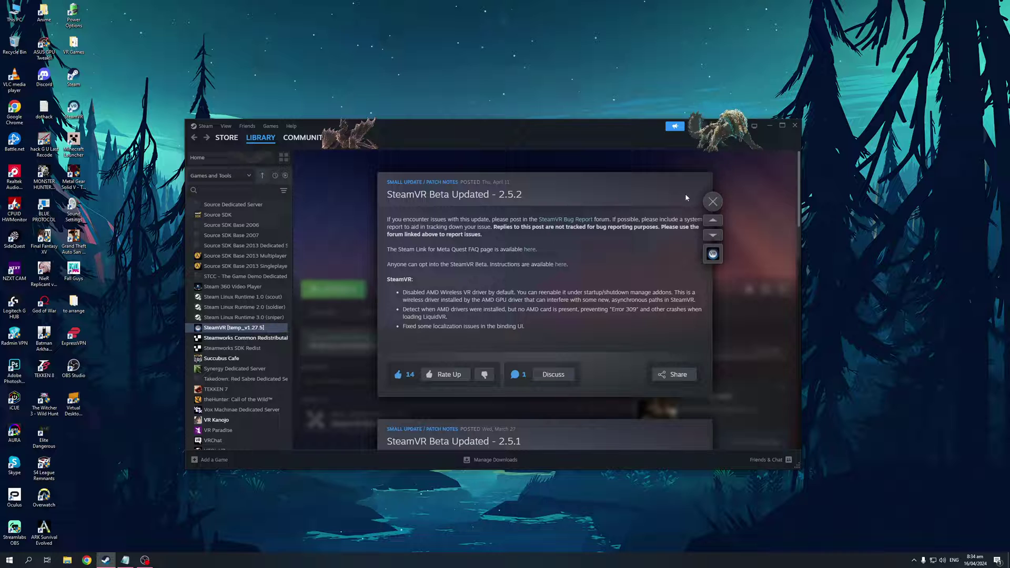
Close the patch notes and recheck SteamVR's Betas page in Properties
click(713, 202)
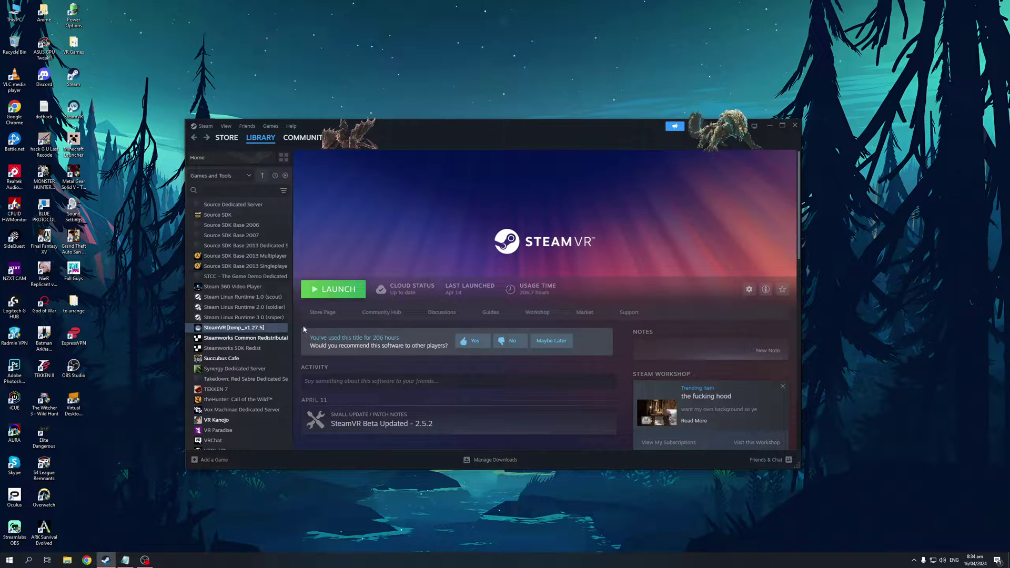
right_click(264, 330)
click(296, 383)
click(343, 257)
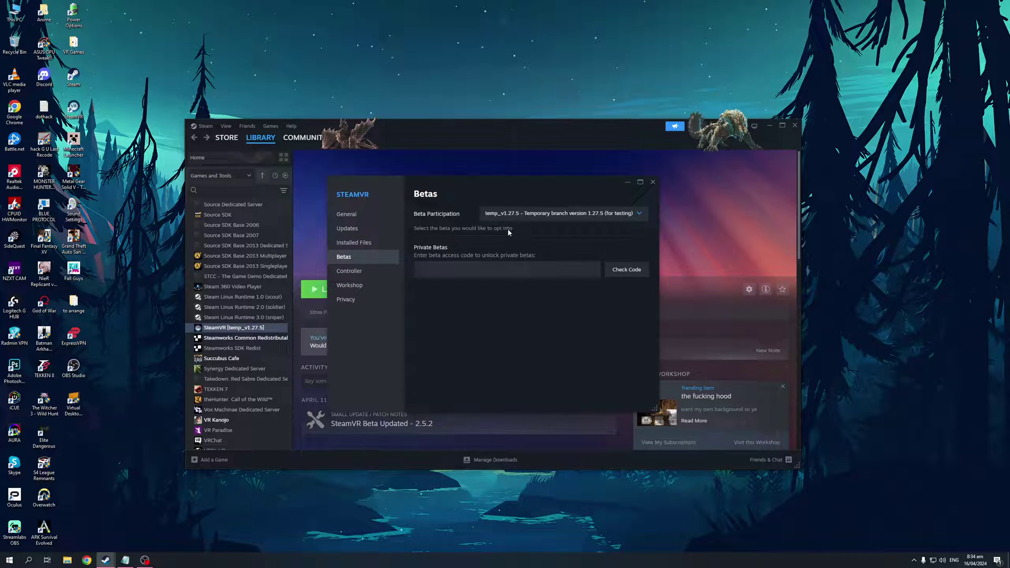
click(653, 182)
Uncheck Tools in the library filter so only games are listed
scroll(254, 289, up, 5)
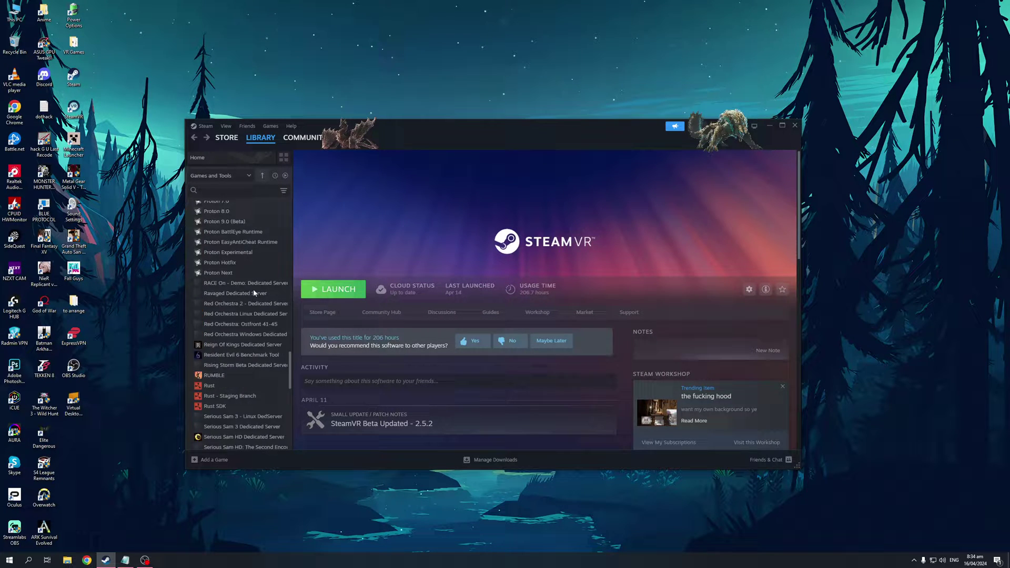
scroll(253, 289, up, 15)
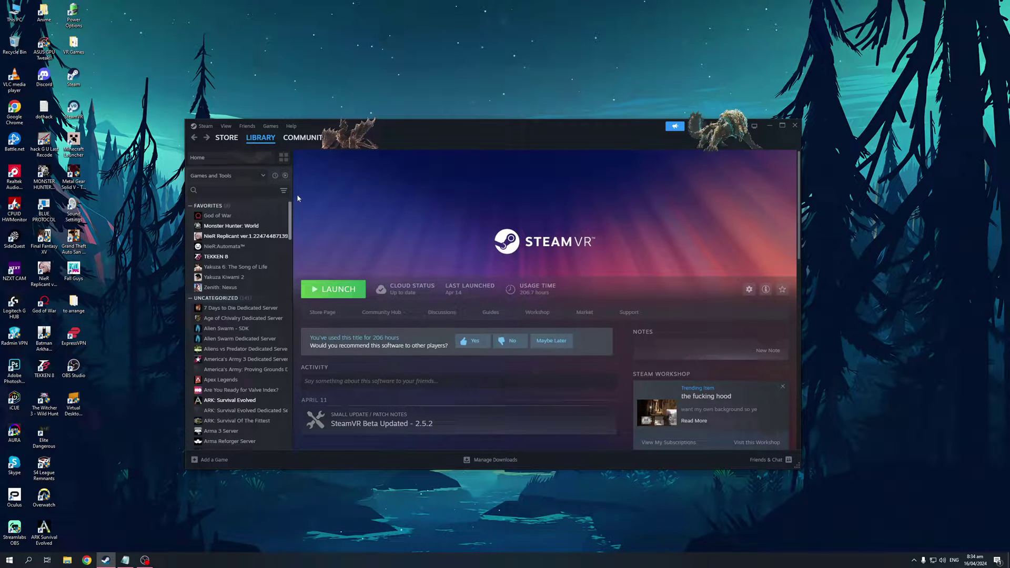
click(251, 175)
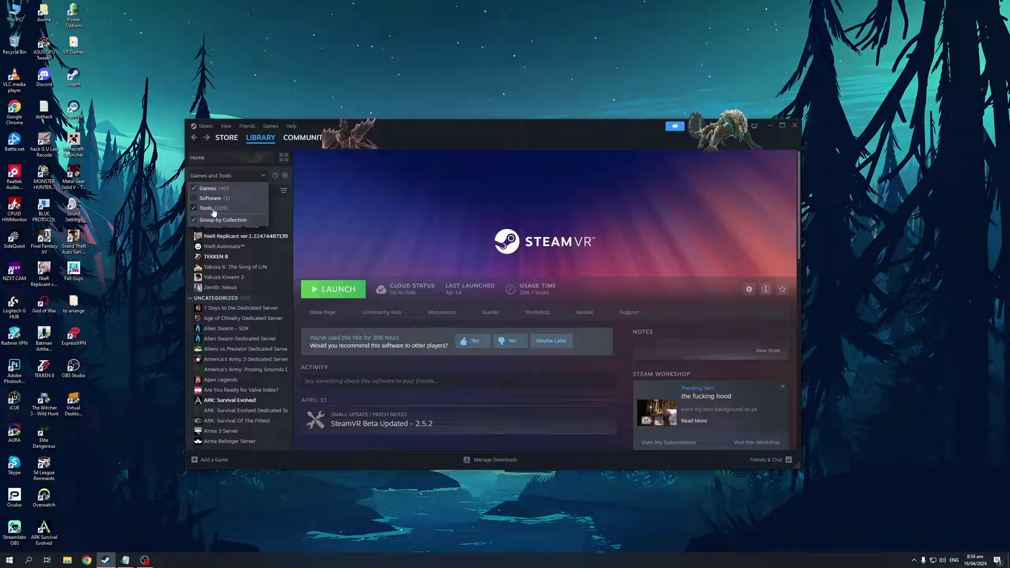
click(213, 209)
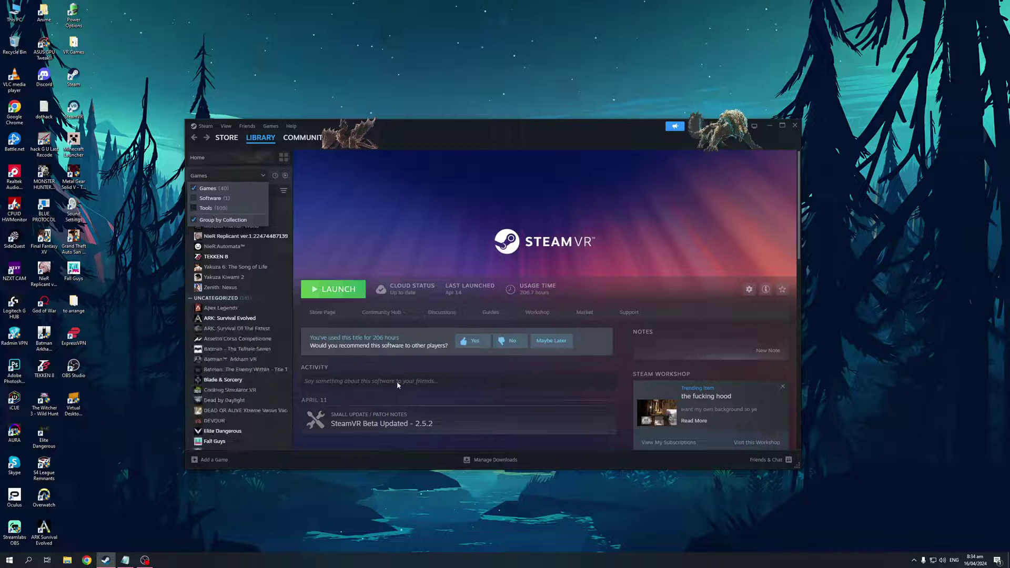
click(324, 232)
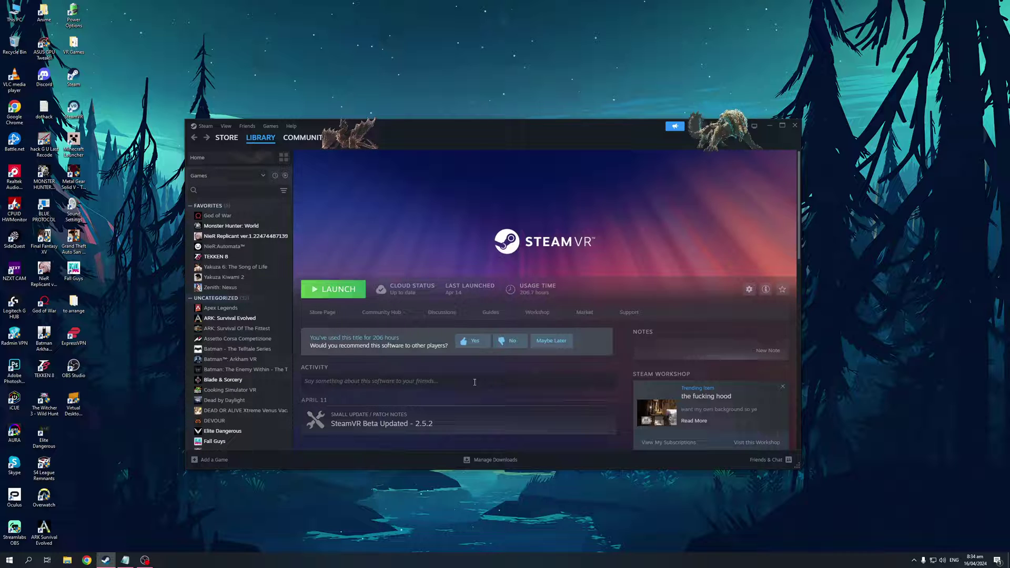